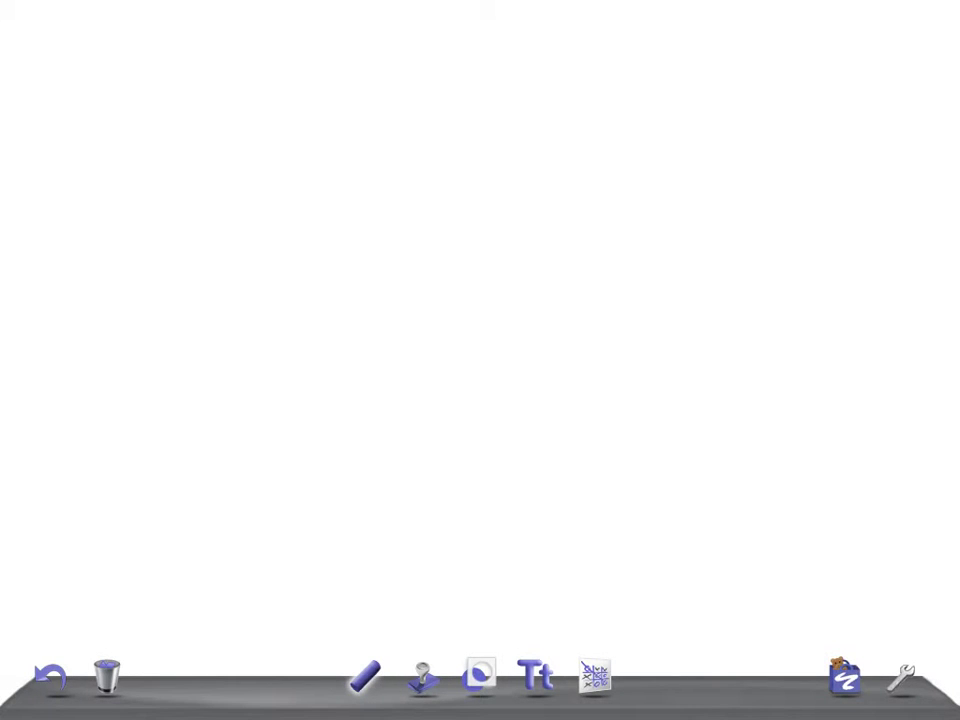
- Switch the brush ink to blue and handwrite 'Suicide.' across the top of the canvas
{"action": "left_click", "coordinate": [364, 677]}
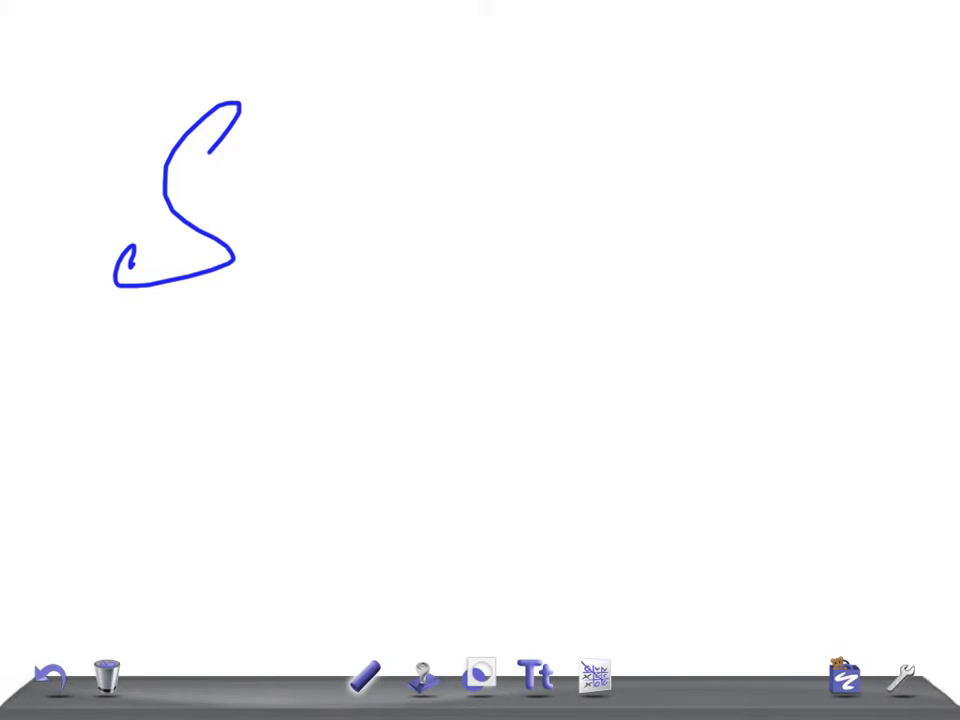
{"action": "left_click_drag", "start_coordinate": [272, 172], "coordinate": [400, 180]}
{"action": "left_click", "coordinate": [396, 152]}
{"action": "mouse_move", "coordinate": [508, 155]}
{"action": "left_mouse_down"}
{"action": "mouse_move", "coordinate": [470, 225]}
{"action": "mouse_move", "coordinate": [550, 205]}
{"action": "left_mouse_up"}
{"action": "left_click", "coordinate": [552, 137]}
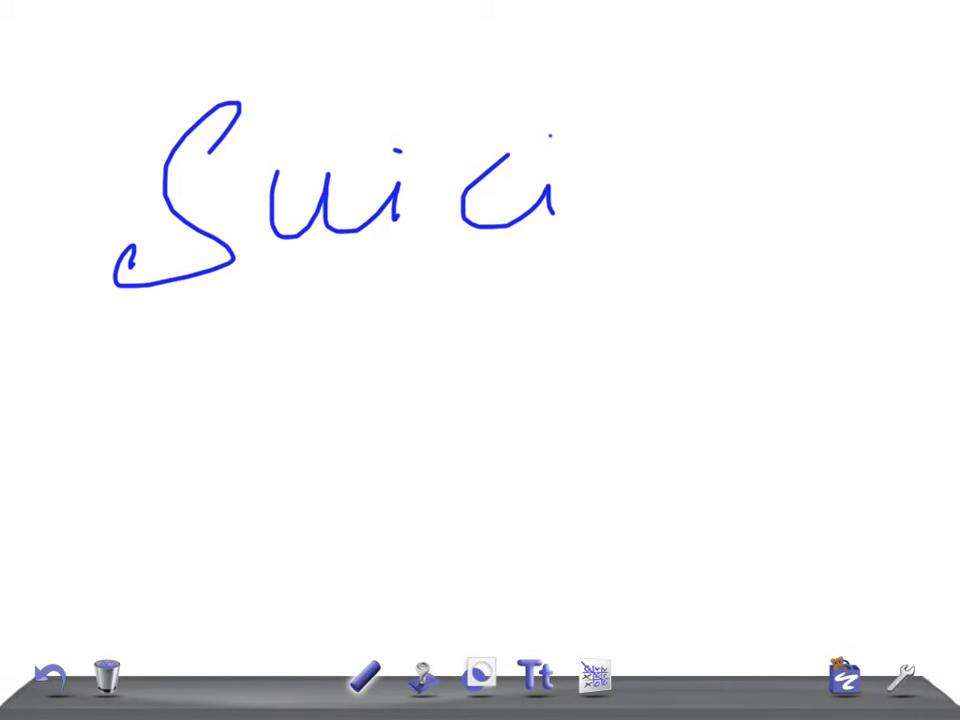
{"action": "mouse_move", "coordinate": [657, 68]}
{"action": "left_mouse_down"}
{"action": "mouse_move", "coordinate": [628, 180]}
{"action": "mouse_move", "coordinate": [655, 218]}
{"action": "mouse_move", "coordinate": [745, 212]}
{"action": "left_mouse_up"}
{"action": "left_click", "coordinate": [769, 196]}
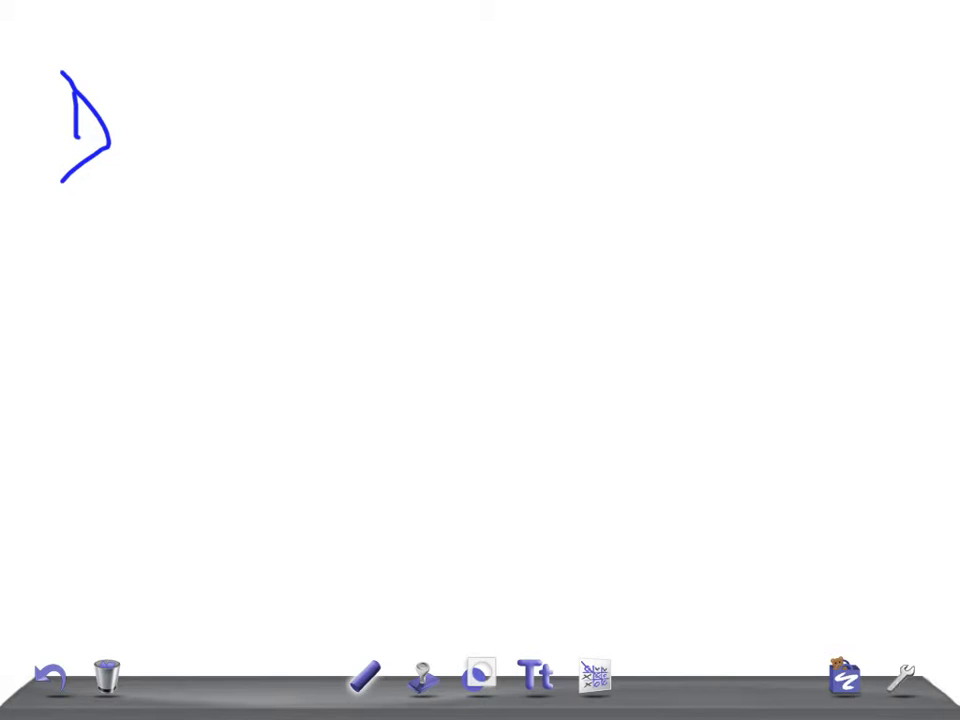
- Handwrite 'PSA(Main)' after the '1)' marker on the first line
{"action": "mouse_move", "coordinate": [181, 85]}
{"action": "left_mouse_down"}
{"action": "mouse_move", "coordinate": [189, 165]}
{"action": "mouse_move", "coordinate": [209, 112]}
{"action": "left_mouse_up"}
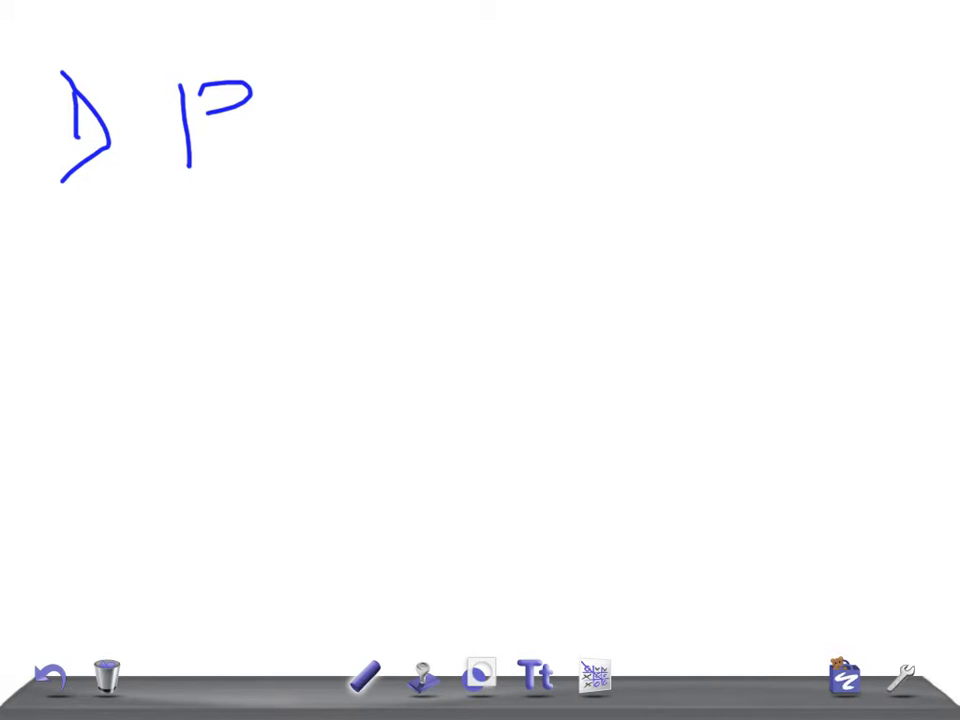
{"action": "mouse_move", "coordinate": [324, 92]}
{"action": "left_mouse_down"}
{"action": "mouse_move", "coordinate": [286, 110]}
{"action": "mouse_move", "coordinate": [256, 144]}
{"action": "left_mouse_up"}
{"action": "mouse_move", "coordinate": [333, 158]}
{"action": "left_mouse_down"}
{"action": "mouse_move", "coordinate": [365, 82]}
{"action": "mouse_move", "coordinate": [400, 142]}
{"action": "left_mouse_up"}
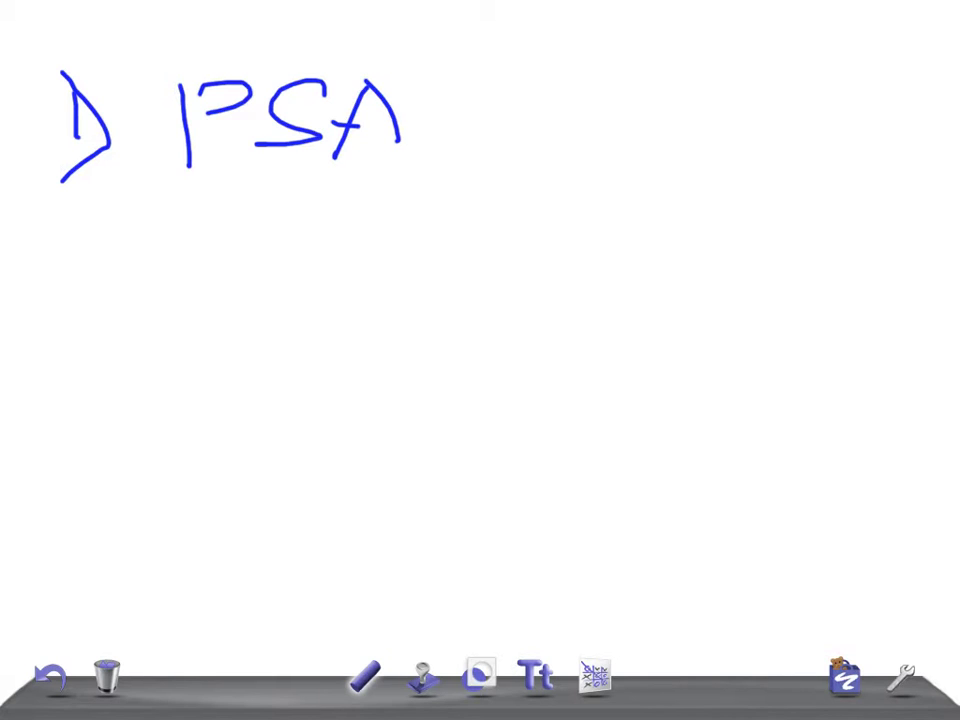
{"action": "mouse_move", "coordinate": [488, 48]}
{"action": "left_mouse_down"}
{"action": "mouse_move", "coordinate": [490, 160]}
{"action": "mouse_move", "coordinate": [600, 75]}
{"action": "mouse_move", "coordinate": [628, 158]}
{"action": "left_mouse_up"}
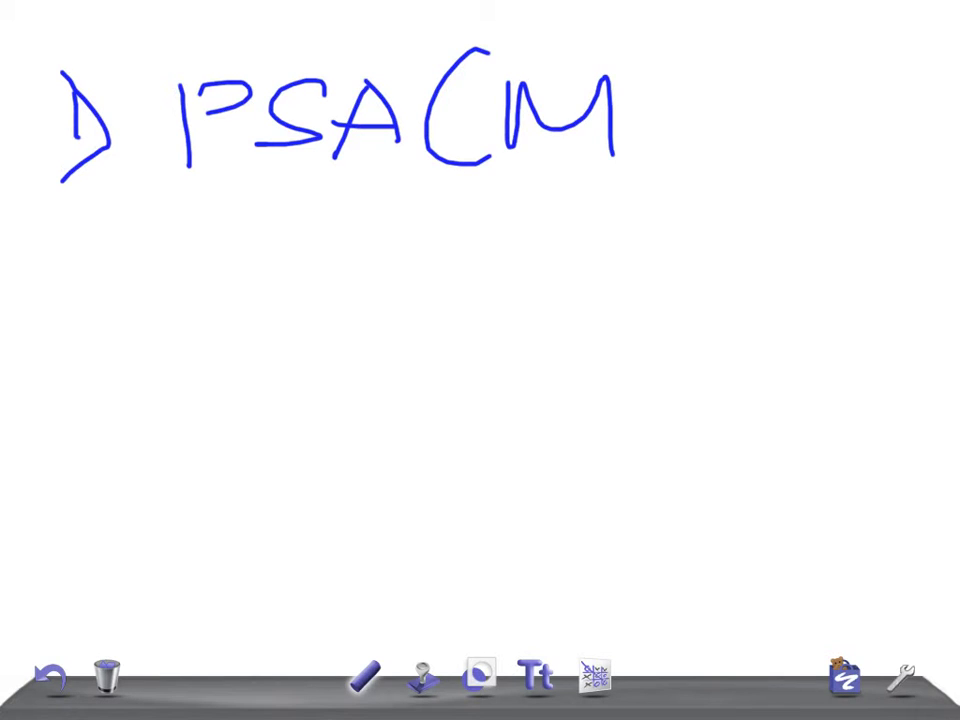
{"action": "mouse_move", "coordinate": [668, 100]}
{"action": "left_mouse_down"}
{"action": "mouse_move", "coordinate": [735, 90]}
{"action": "mouse_move", "coordinate": [674, 145]}
{"action": "left_mouse_up"}
{"action": "left_click", "coordinate": [752, 88]}
{"action": "mouse_move", "coordinate": [758, 100]}
{"action": "left_mouse_down"}
{"action": "mouse_move", "coordinate": [758, 135]}
{"action": "mouse_move", "coordinate": [792, 135]}
{"action": "left_mouse_up"}
{"action": "left_click_drag", "start_coordinate": [815, 42], "coordinate": [762, 220]}
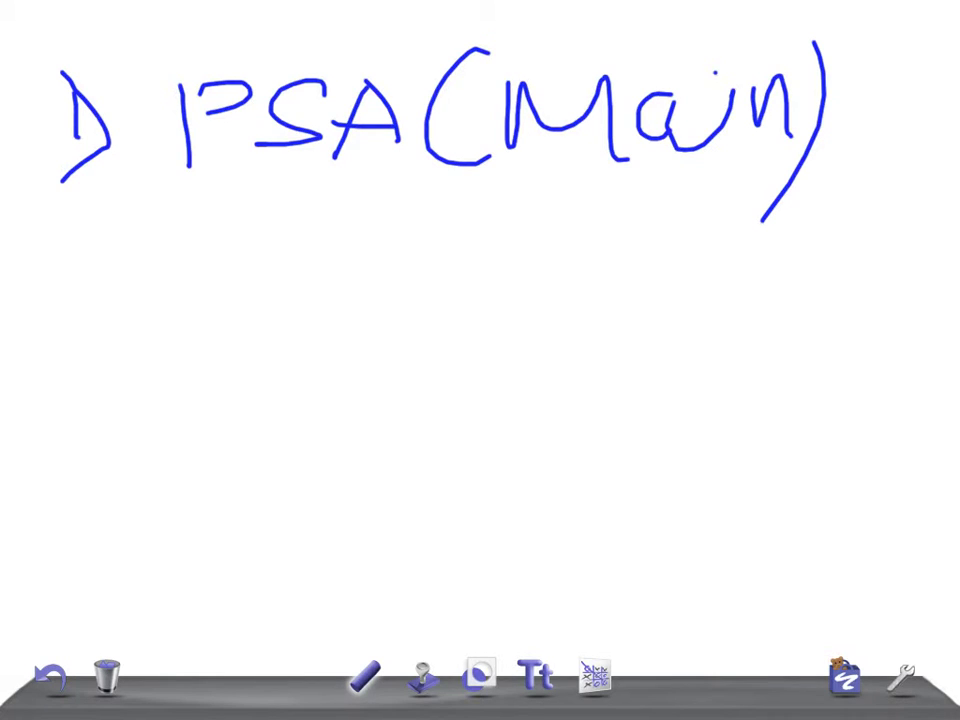
- Write '2) Male' on the second line
{"action": "left_click_drag", "start_coordinate": [58, 250], "coordinate": [60, 300]}
{"action": "left_click_drag", "start_coordinate": [80, 222], "coordinate": [78, 332]}
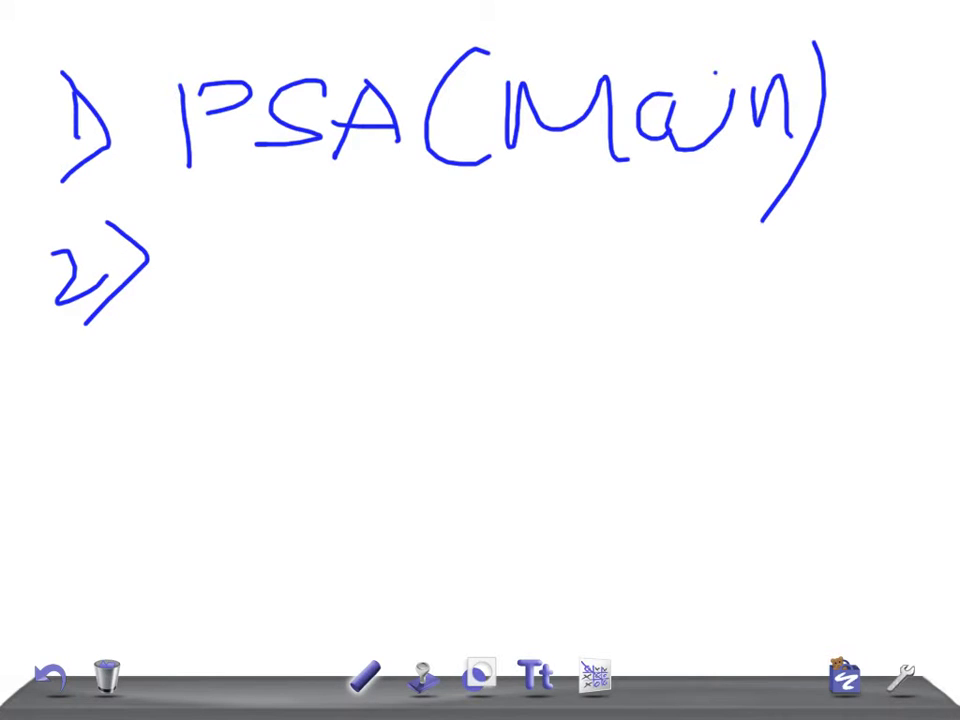
{"action": "mouse_move", "coordinate": [176, 300]}
{"action": "left_mouse_down"}
{"action": "mouse_move", "coordinate": [215, 290]}
{"action": "mouse_move", "coordinate": [275, 300]}
{"action": "left_mouse_up"}
{"action": "mouse_move", "coordinate": [345, 245]}
{"action": "left_mouse_down"}
{"action": "mouse_move", "coordinate": [460, 188]}
{"action": "mouse_move", "coordinate": [570, 283]}
{"action": "left_mouse_up"}
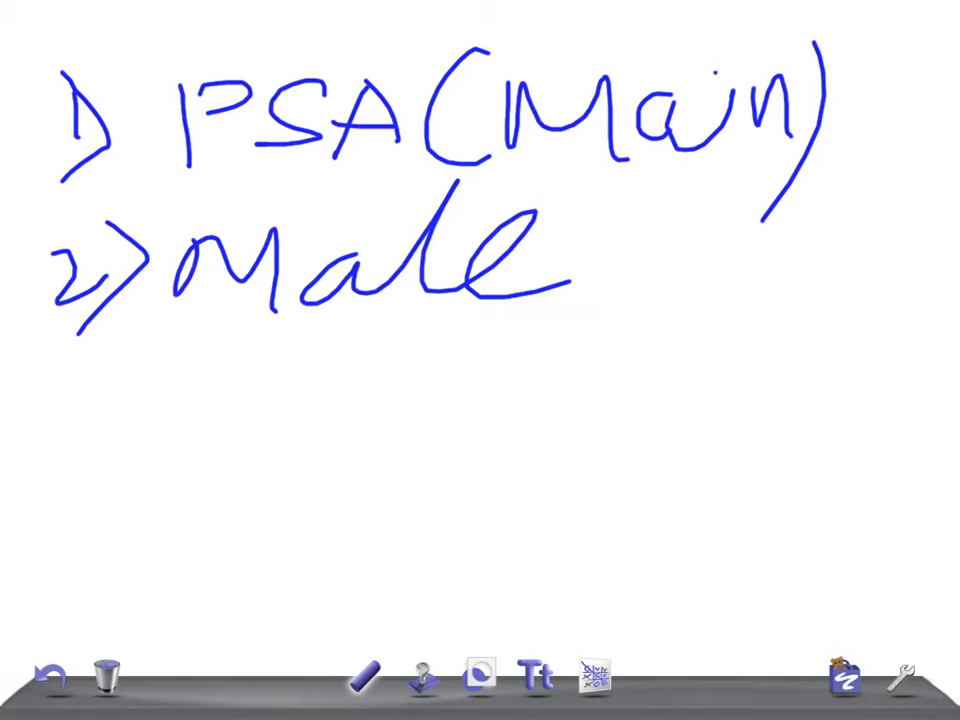
- Write '3) White' on the third line
{"action": "left_click_drag", "start_coordinate": [70, 370], "coordinate": [84, 420]}
{"action": "left_click_drag", "start_coordinate": [116, 350], "coordinate": [110, 430]}
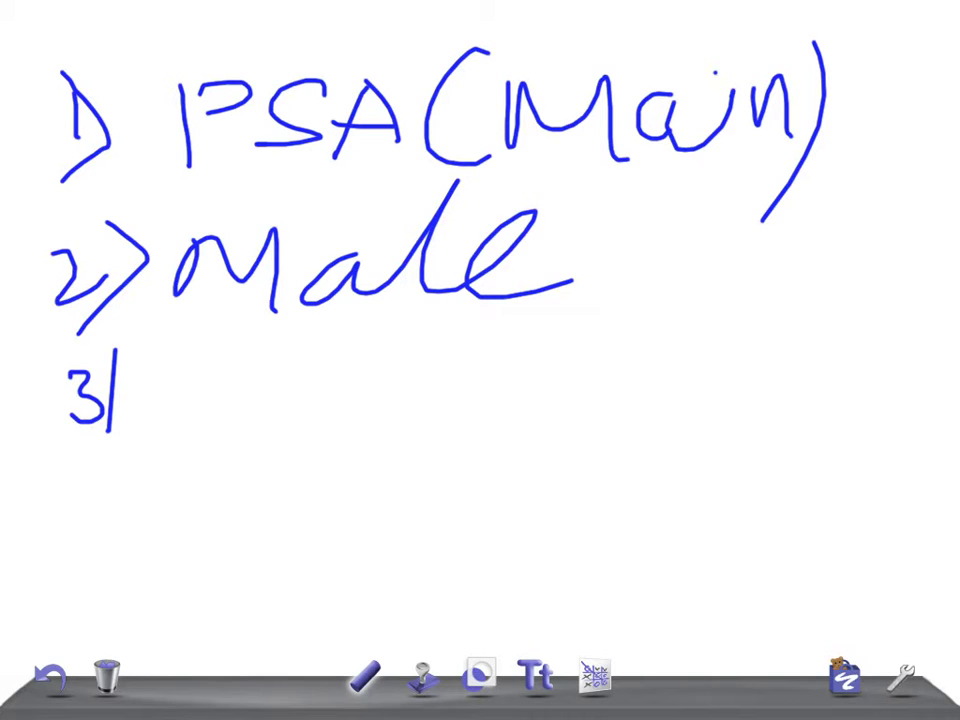
{"action": "mouse_move", "coordinate": [221, 440]}
{"action": "left_mouse_down"}
{"action": "mouse_move", "coordinate": [224, 386]}
{"action": "mouse_move", "coordinate": [325, 365]}
{"action": "mouse_move", "coordinate": [394, 403]}
{"action": "mouse_move", "coordinate": [364, 438]}
{"action": "mouse_move", "coordinate": [469, 433]}
{"action": "left_mouse_up"}
{"action": "left_click_drag", "start_coordinate": [492, 372], "coordinate": [500, 418]}
{"action": "left_click_drag", "start_coordinate": [524, 335], "coordinate": [524, 413]}
{"action": "mouse_move", "coordinate": [509, 368]}
{"action": "left_mouse_down"}
{"action": "mouse_move", "coordinate": [554, 368]}
{"action": "mouse_move", "coordinate": [615, 400]}
{"action": "left_mouse_up"}
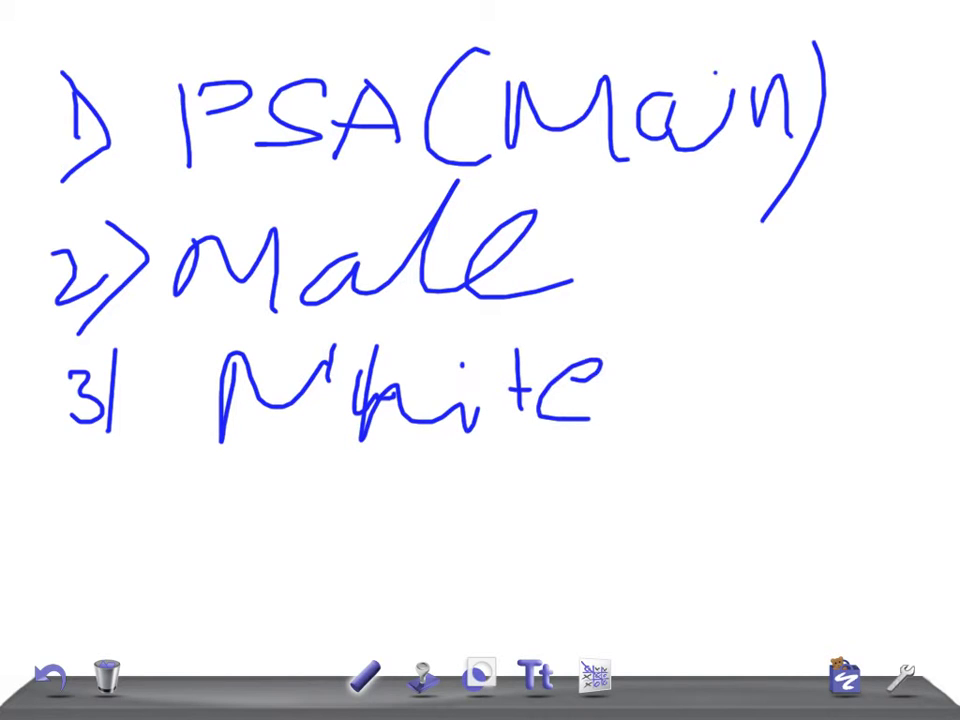
- Write '4) > 45' on the fourth line
{"action": "mouse_move", "coordinate": [80, 465]}
{"action": "left_mouse_down"}
{"action": "mouse_move", "coordinate": [76, 512]}
{"action": "mouse_move", "coordinate": [113, 507]}
{"action": "mouse_move", "coordinate": [108, 540]}
{"action": "left_mouse_up"}
{"action": "left_click_drag", "start_coordinate": [147, 472], "coordinate": [148, 543]}
{"action": "left_click_drag", "start_coordinate": [240, 478], "coordinate": [263, 528]}
{"action": "mouse_move", "coordinate": [340, 478]}
{"action": "left_mouse_down"}
{"action": "mouse_move", "coordinate": [390, 520]}
{"action": "mouse_move", "coordinate": [370, 558]}
{"action": "left_mouse_up"}
{"action": "left_click_drag", "start_coordinate": [430, 478], "coordinate": [405, 535]}
- Clear the canvas and handwrite 'Sep, div, wid' on the first line
{"action": "left_click", "coordinate": [107, 677]}
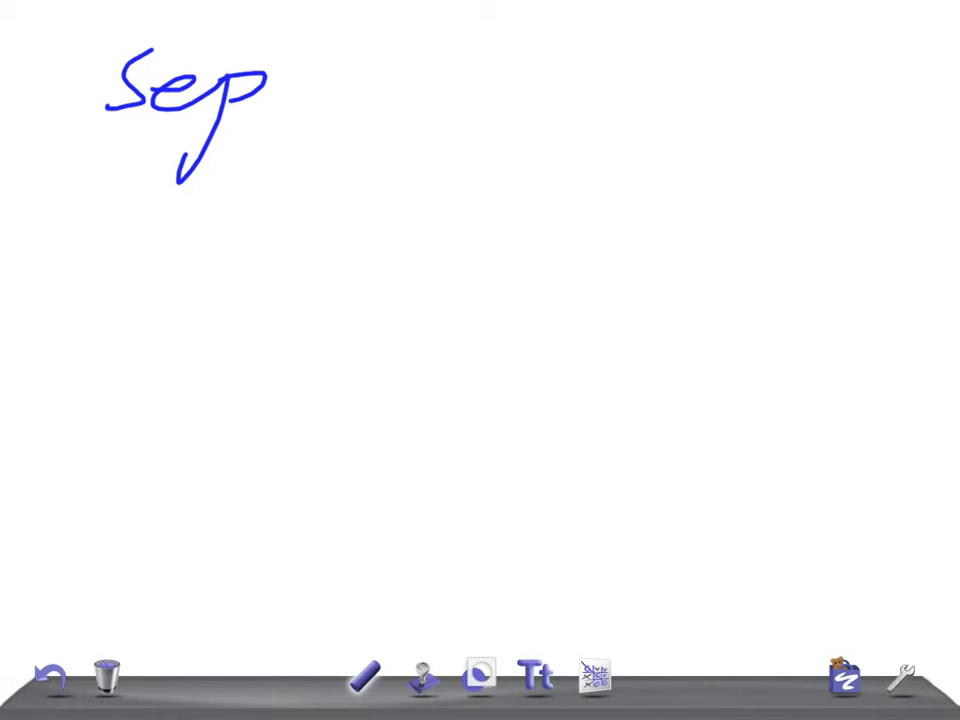
{"action": "left_click_drag", "start_coordinate": [297, 88], "coordinate": [271, 112]}
{"action": "mouse_move", "coordinate": [374, 78]}
{"action": "left_mouse_down"}
{"action": "mouse_move", "coordinate": [391, 108]}
{"action": "mouse_move", "coordinate": [481, 72]}
{"action": "mouse_move", "coordinate": [478, 120]}
{"action": "left_mouse_up"}
{"action": "left_click", "coordinate": [417, 42]}
{"action": "mouse_move", "coordinate": [565, 75]}
{"action": "left_mouse_down"}
{"action": "mouse_move", "coordinate": [628, 65]}
{"action": "mouse_move", "coordinate": [665, 96]}
{"action": "left_mouse_up"}
{"action": "left_click_drag", "start_coordinate": [758, 40], "coordinate": [740, 88]}
- Write 'poor health' on the second line
{"action": "mouse_move", "coordinate": [120, 180]}
{"action": "left_mouse_down"}
{"action": "mouse_move", "coordinate": [97, 296]}
{"action": "mouse_move", "coordinate": [225, 215]}
{"action": "mouse_move", "coordinate": [310, 200]}
{"action": "mouse_move", "coordinate": [350, 180]}
{"action": "left_mouse_up"}
{"action": "mouse_move", "coordinate": [398, 170]}
{"action": "left_mouse_down"}
{"action": "mouse_move", "coordinate": [397, 215]}
{"action": "mouse_move", "coordinate": [440, 160]}
{"action": "left_mouse_up"}
{"action": "mouse_move", "coordinate": [523, 145]}
{"action": "left_mouse_down"}
{"action": "mouse_move", "coordinate": [503, 205]}
{"action": "mouse_move", "coordinate": [700, 185]}
{"action": "left_mouse_up"}
{"action": "left_click_drag", "start_coordinate": [745, 140], "coordinate": [755, 195]}
{"action": "mouse_move", "coordinate": [783, 125]}
{"action": "left_mouse_down"}
{"action": "mouse_move", "coordinate": [800, 178]}
{"action": "mouse_move", "coordinate": [866, 190]}
{"action": "left_mouse_up"}
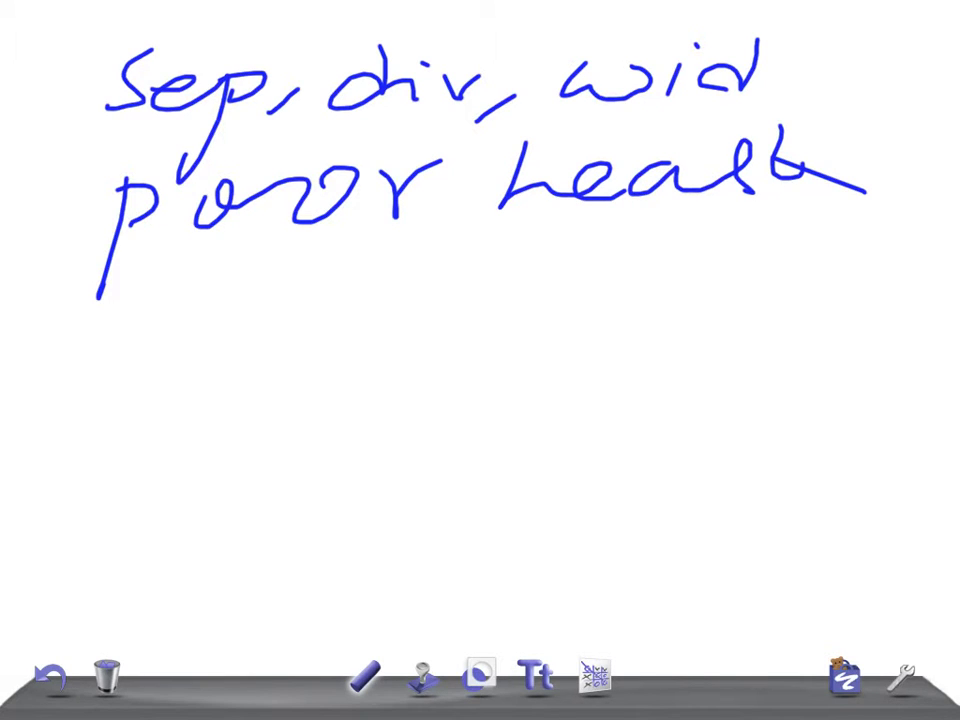
- Write 'mental dis' on the third line and 'unemploy' on the fourth
{"action": "mouse_move", "coordinate": [122, 330]}
{"action": "left_mouse_down"}
{"action": "mouse_move", "coordinate": [214, 330]}
{"action": "mouse_move", "coordinate": [300, 300]}
{"action": "mouse_move", "coordinate": [410, 318]}
{"action": "mouse_move", "coordinate": [485, 315]}
{"action": "left_mouse_up"}
{"action": "mouse_move", "coordinate": [440, 285]}
{"action": "left_mouse_down"}
{"action": "mouse_move", "coordinate": [535, 265]}
{"action": "mouse_move", "coordinate": [635, 295]}
{"action": "left_mouse_up"}
{"action": "mouse_move", "coordinate": [690, 245]}
{"action": "left_mouse_down"}
{"action": "mouse_move", "coordinate": [680, 300]}
{"action": "mouse_move", "coordinate": [770, 285]}
{"action": "mouse_move", "coordinate": [768, 296]}
{"action": "left_mouse_up"}
{"action": "left_click", "coordinate": [744, 236]}
{"action": "mouse_move", "coordinate": [100, 370]}
{"action": "left_mouse_down"}
{"action": "mouse_move", "coordinate": [155, 445]}
{"action": "mouse_move", "coordinate": [270, 440]}
{"action": "left_mouse_up"}
{"action": "mouse_move", "coordinate": [248, 388]}
{"action": "left_mouse_down"}
{"action": "mouse_move", "coordinate": [272, 427]}
{"action": "mouse_move", "coordinate": [395, 390]}
{"action": "mouse_move", "coordinate": [470, 490]}
{"action": "mouse_move", "coordinate": [530, 400]}
{"action": "mouse_move", "coordinate": [605, 395]}
{"action": "mouse_move", "coordinate": [720, 355]}
{"action": "mouse_move", "coordinate": [680, 485]}
{"action": "left_mouse_up"}
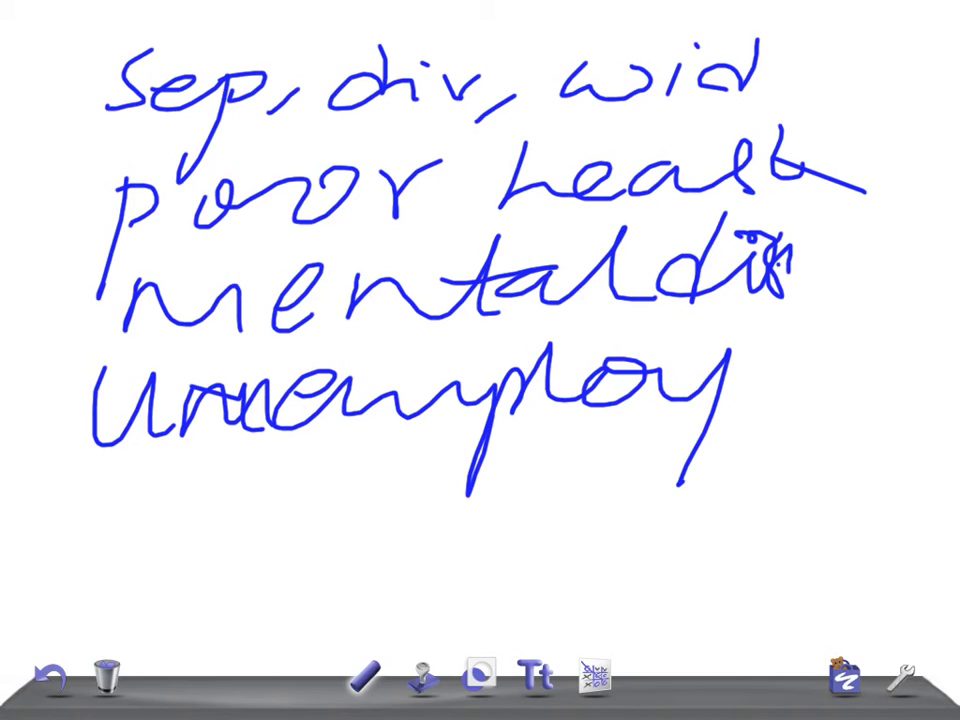
- Handwrite 'Alcoholism' below 'unemploy'
{"action": "left_click_drag", "start_coordinate": [75, 555], "coordinate": [190, 540]}
{"action": "left_click_drag", "start_coordinate": [105, 522], "coordinate": [240, 520]}
{"action": "left_click_drag", "start_coordinate": [193, 478], "coordinate": [193, 545]}
{"action": "left_click_drag", "start_coordinate": [280, 485], "coordinate": [275, 490]}
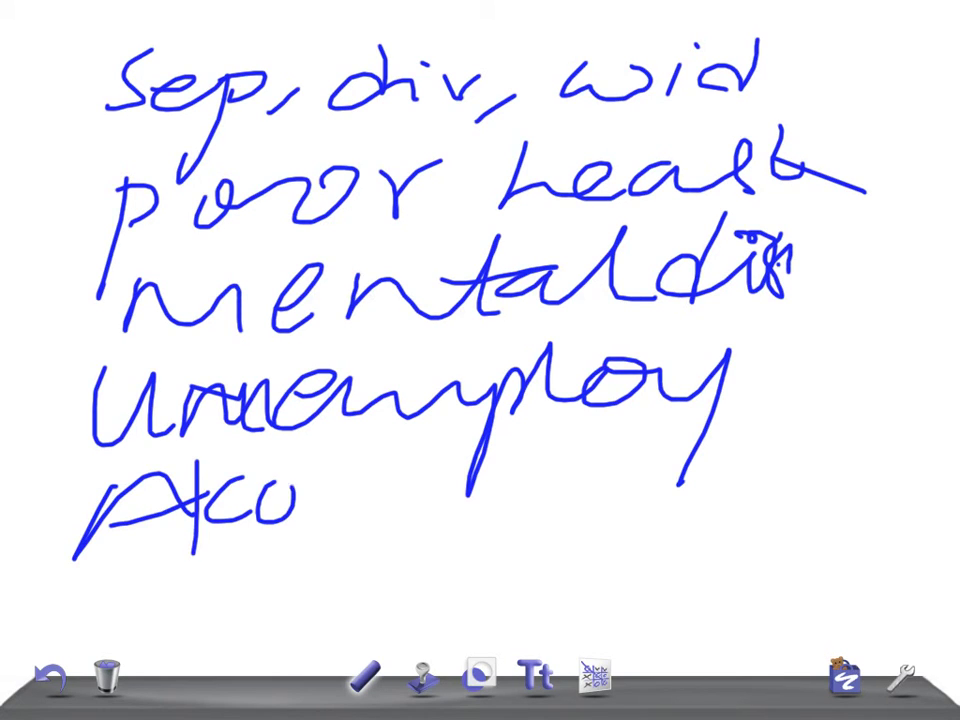
{"action": "mouse_move", "coordinate": [330, 430]}
{"action": "left_mouse_down"}
{"action": "mouse_move", "coordinate": [395, 505]}
{"action": "mouse_move", "coordinate": [455, 470]}
{"action": "mouse_move", "coordinate": [510, 505]}
{"action": "left_mouse_up"}
{"action": "mouse_move", "coordinate": [555, 465]}
{"action": "left_mouse_down"}
{"action": "mouse_move", "coordinate": [620, 505]}
{"action": "mouse_move", "coordinate": [700, 480]}
{"action": "mouse_move", "coordinate": [768, 488]}
{"action": "left_mouse_up"}
- Write 'Depression, 6pm-6am' on the line below 'Alcoholism'
{"action": "left_click_drag", "start_coordinate": [255, 550], "coordinate": [260, 615]}
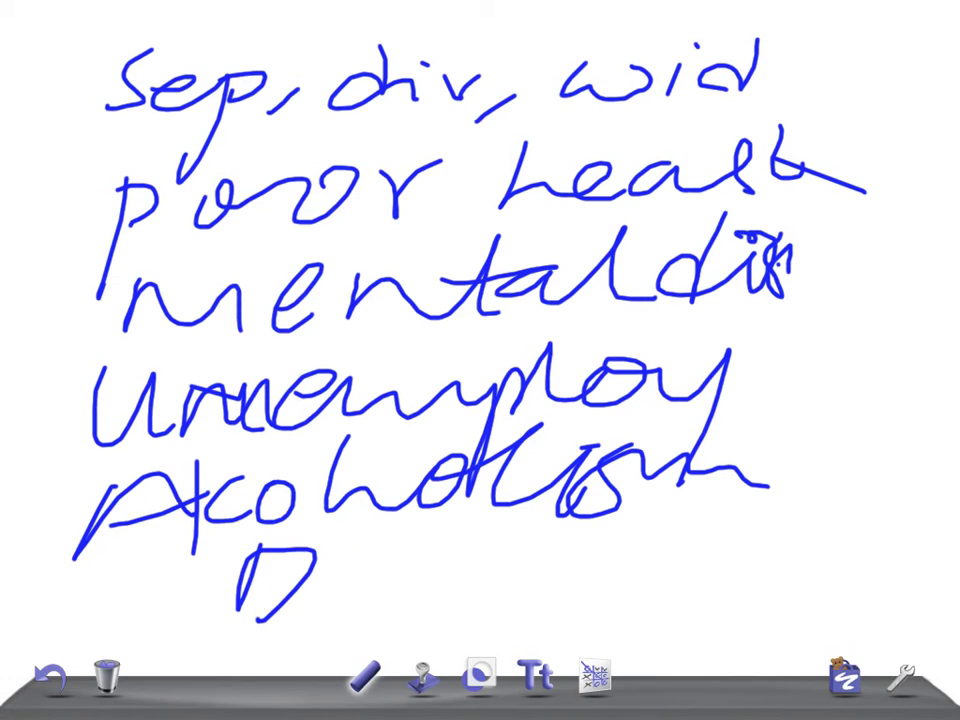
{"action": "mouse_move", "coordinate": [300, 570]}
{"action": "left_mouse_down"}
{"action": "mouse_move", "coordinate": [345, 585]}
{"action": "mouse_move", "coordinate": [440, 555]}
{"action": "mouse_move", "coordinate": [570, 545]}
{"action": "mouse_move", "coordinate": [600, 580]}
{"action": "left_mouse_up"}
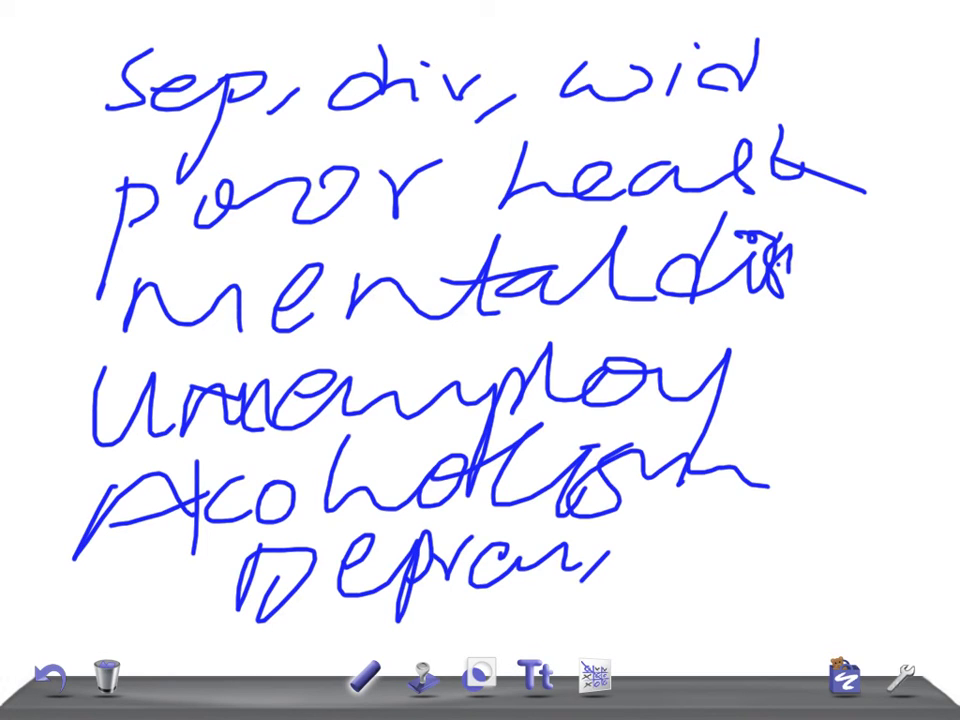
{"action": "mouse_move", "coordinate": [680, 527]}
{"action": "left_mouse_down"}
{"action": "mouse_move", "coordinate": [648, 575]}
{"action": "mouse_move", "coordinate": [660, 555]}
{"action": "left_mouse_up"}
{"action": "mouse_move", "coordinate": [690, 550]}
{"action": "left_mouse_down"}
{"action": "mouse_move", "coordinate": [695, 600]}
{"action": "mouse_move", "coordinate": [715, 550]}
{"action": "mouse_move", "coordinate": [843, 526]}
{"action": "left_mouse_up"}
{"action": "mouse_move", "coordinate": [869, 487]}
{"action": "left_mouse_down"}
{"action": "mouse_move", "coordinate": [856, 536]}
{"action": "mouse_move", "coordinate": [884, 510]}
{"action": "mouse_move", "coordinate": [904, 520]}
{"action": "mouse_move", "coordinate": [908, 547]}
{"action": "left_mouse_up"}
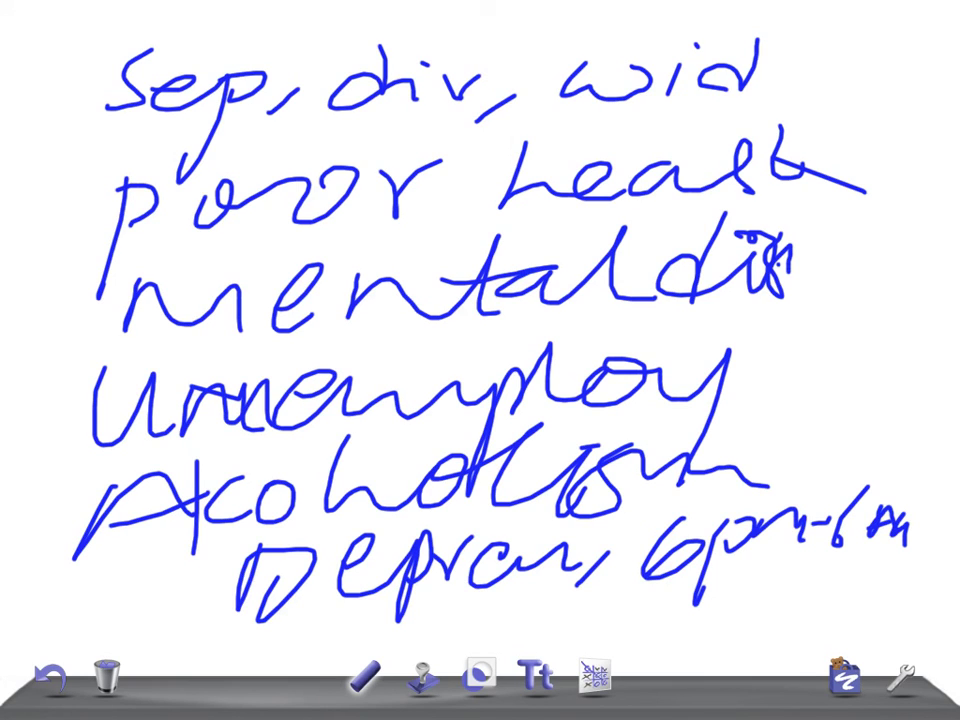